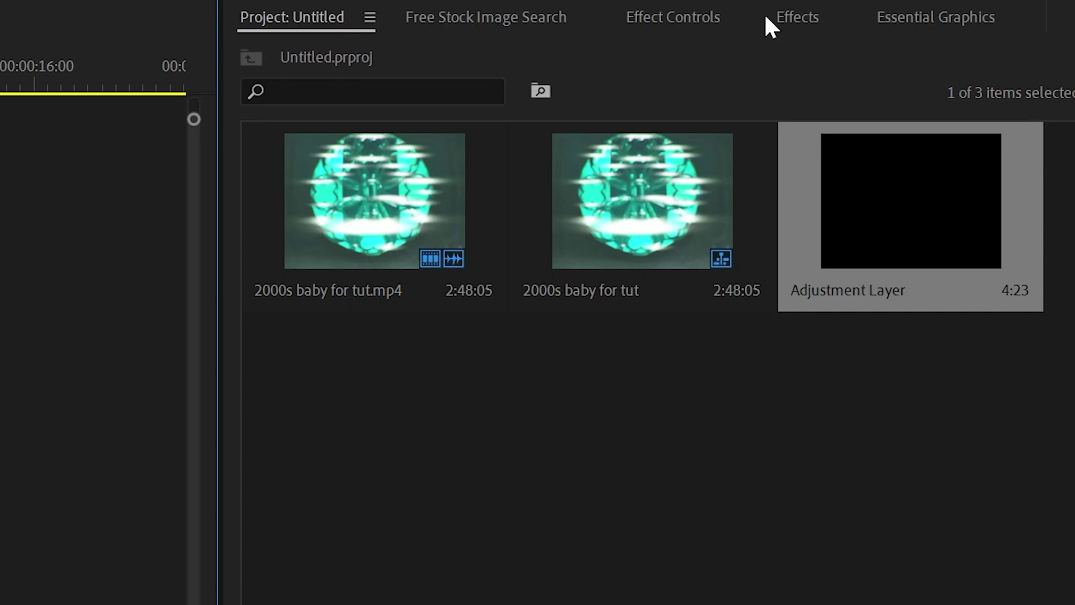
Keyframe the clip's Scale from 100 at its start to 185.4 near its end
{"action": "left_click", "coordinate": [675, 17]}
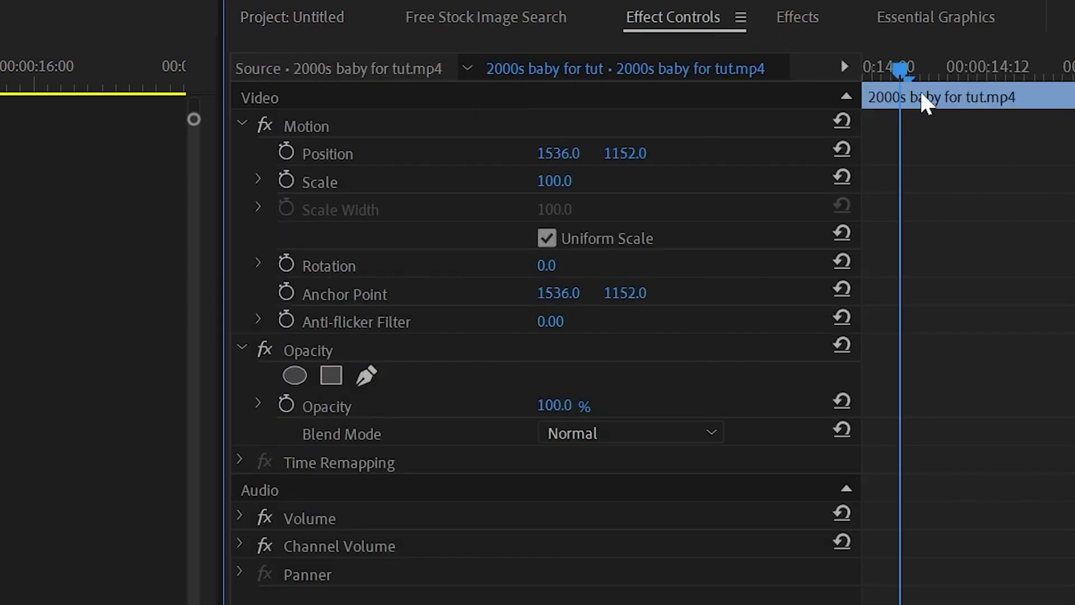
{"action": "left_click_drag", "start_coordinate": [900, 68], "coordinate": [864, 68]}
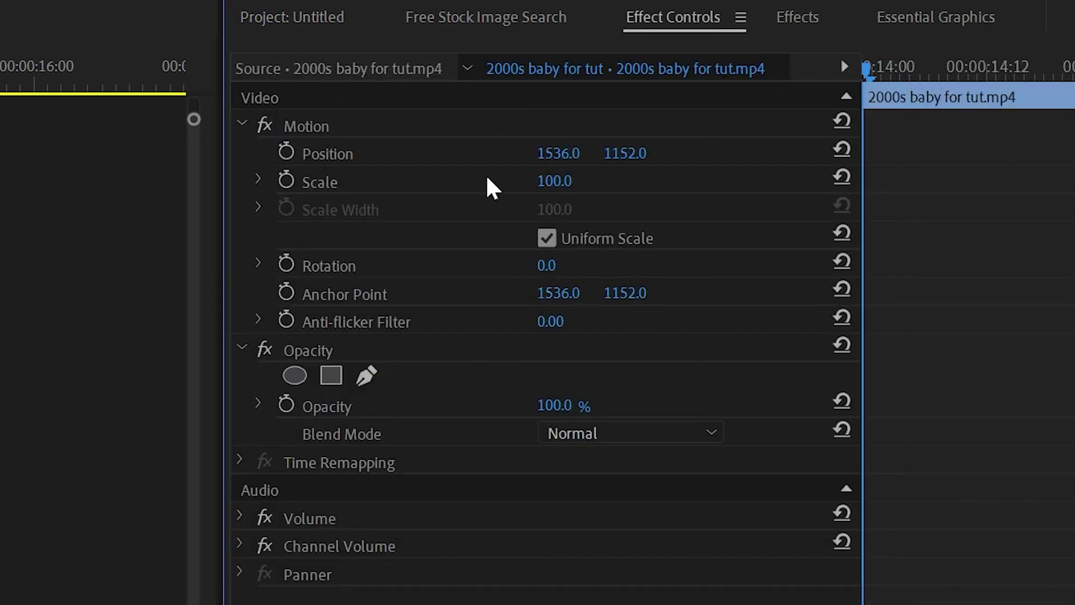
{"action": "left_click", "coordinate": [286, 180]}
{"action": "left_click_drag", "start_coordinate": [1013, 72], "coordinate": [1055, 97]}
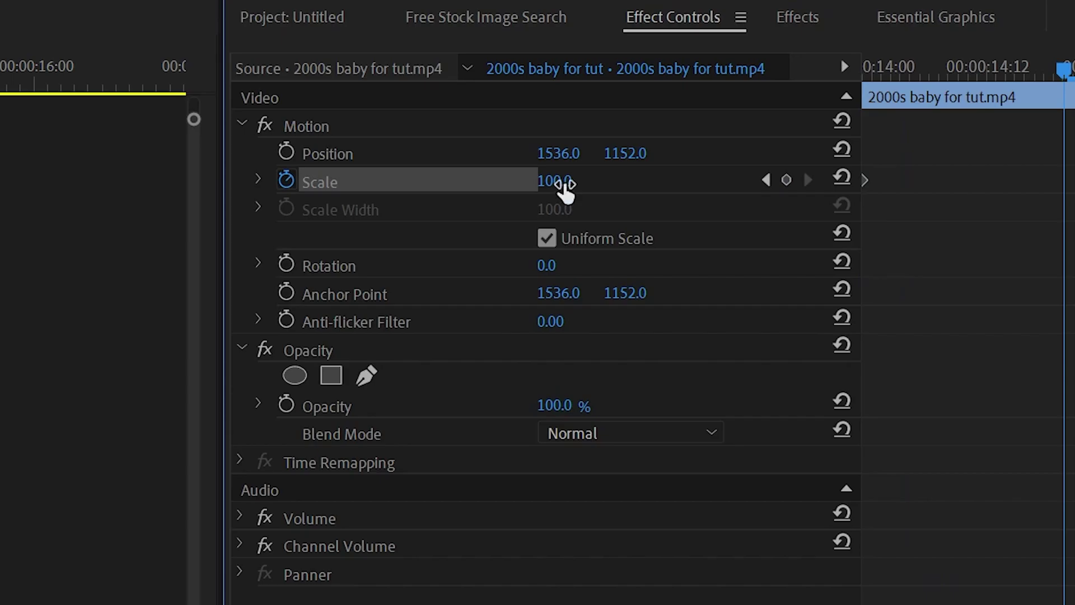
{"action": "left_click_drag", "start_coordinate": [566, 188], "coordinate": [587, 188]}
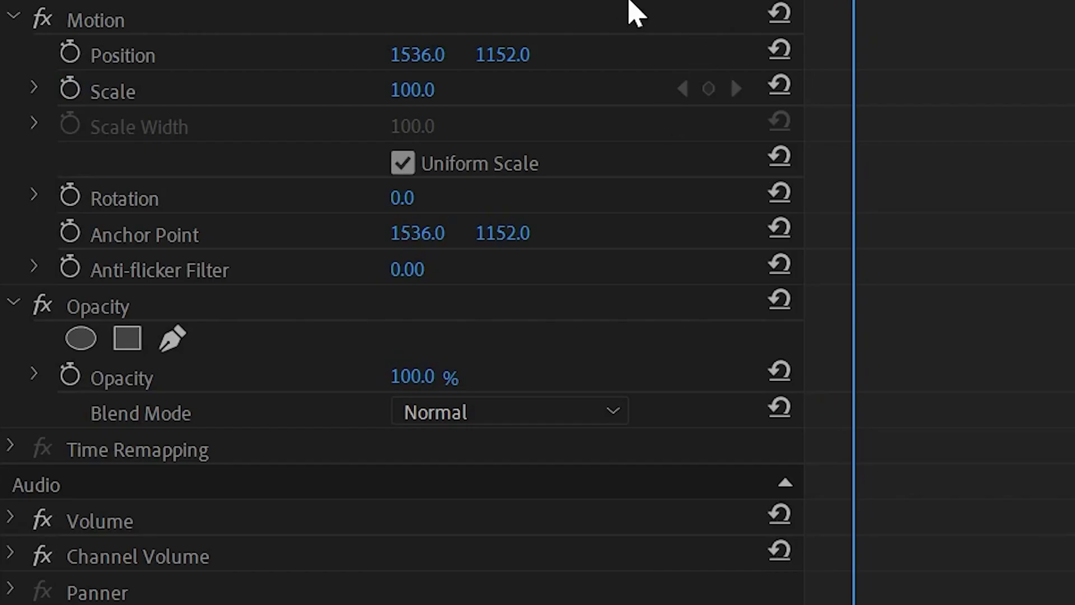
Create a new Adjustment Layer in the Project panel
{"action": "left_click", "coordinate": [1032, 43]}
{"action": "left_click", "coordinate": [1008, 109]}
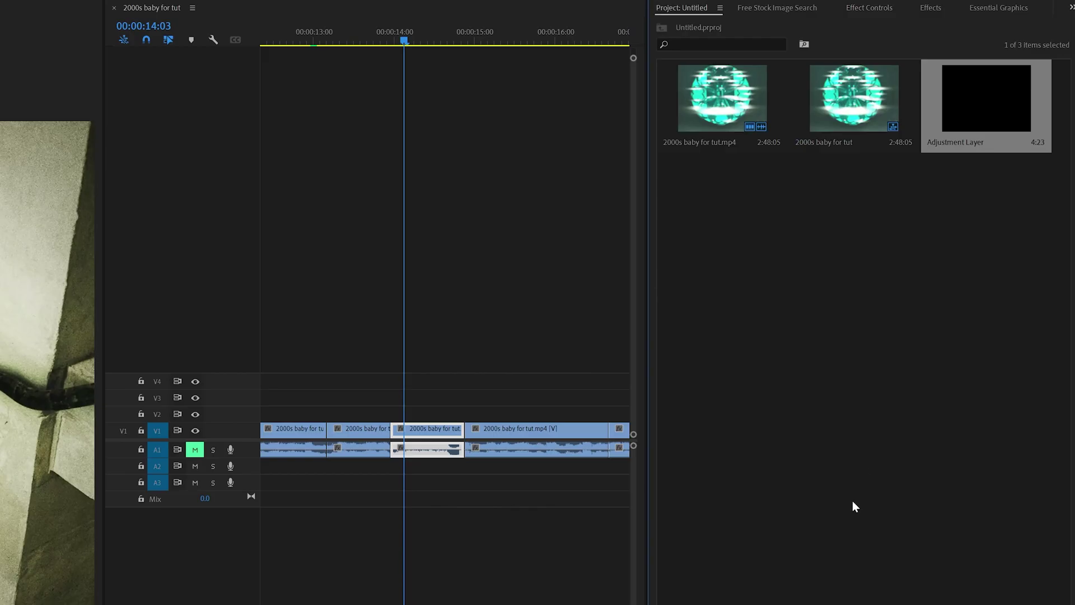
{"action": "left_click", "coordinate": [852, 502]}
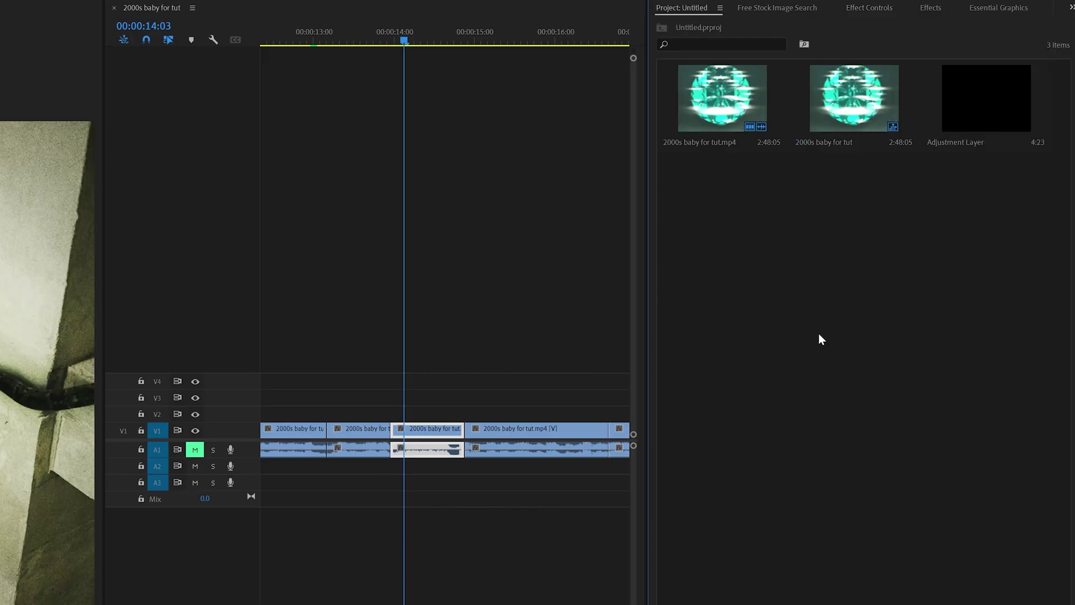
{"action": "right_click", "coordinate": [818, 329]}
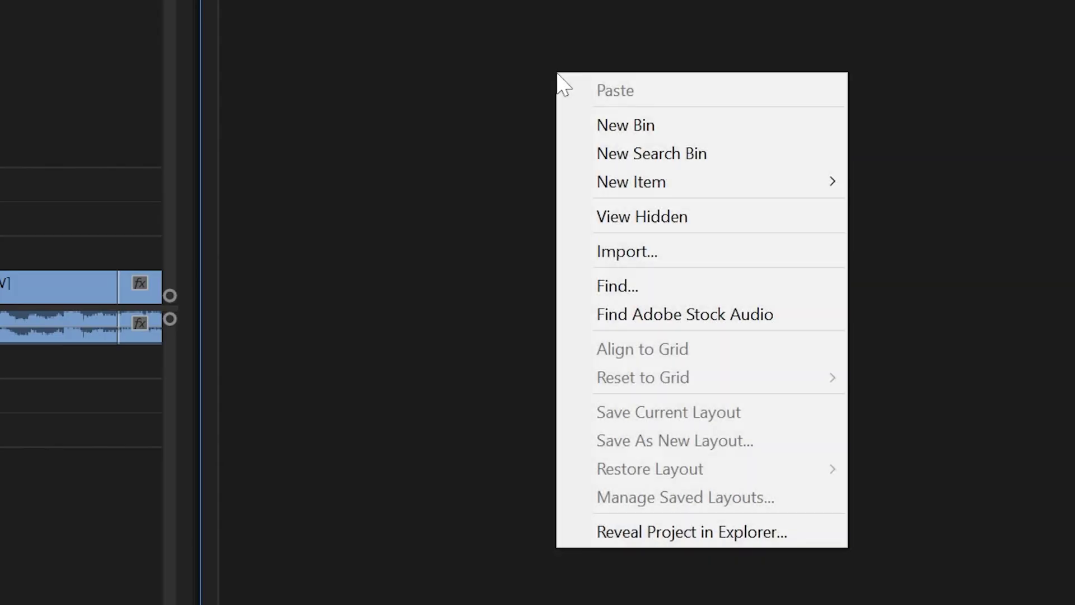
{"action": "mouse_move", "coordinate": [851, 381]}
{"action": "left_click", "coordinate": [787, 420]}
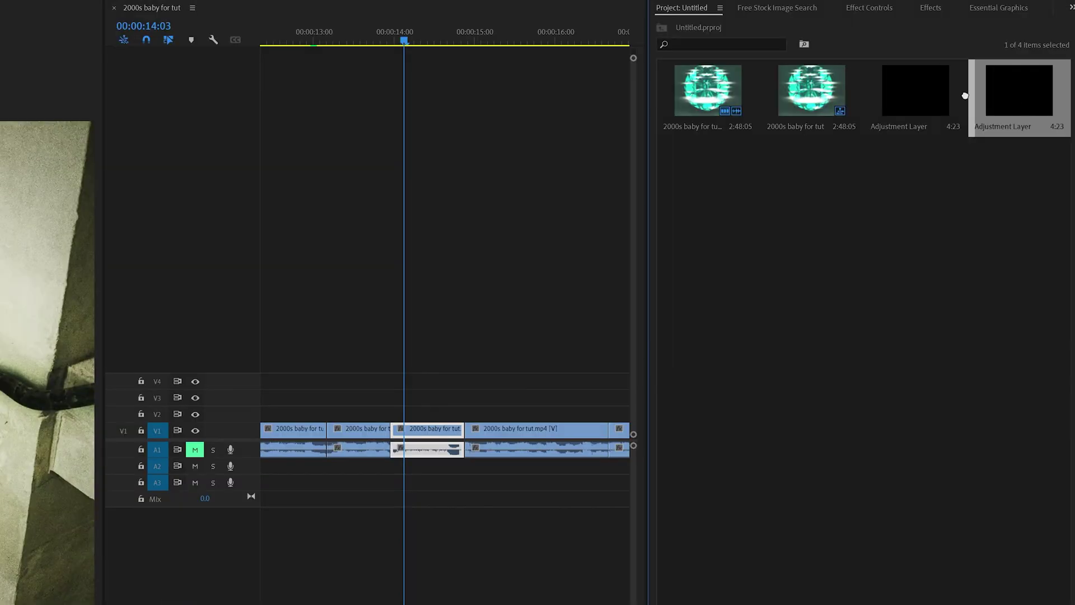
Place the adjustment layer on V2 and trim it to end with the third clip
{"action": "left_click_drag", "start_coordinate": [1019, 92], "coordinate": [392, 416]}
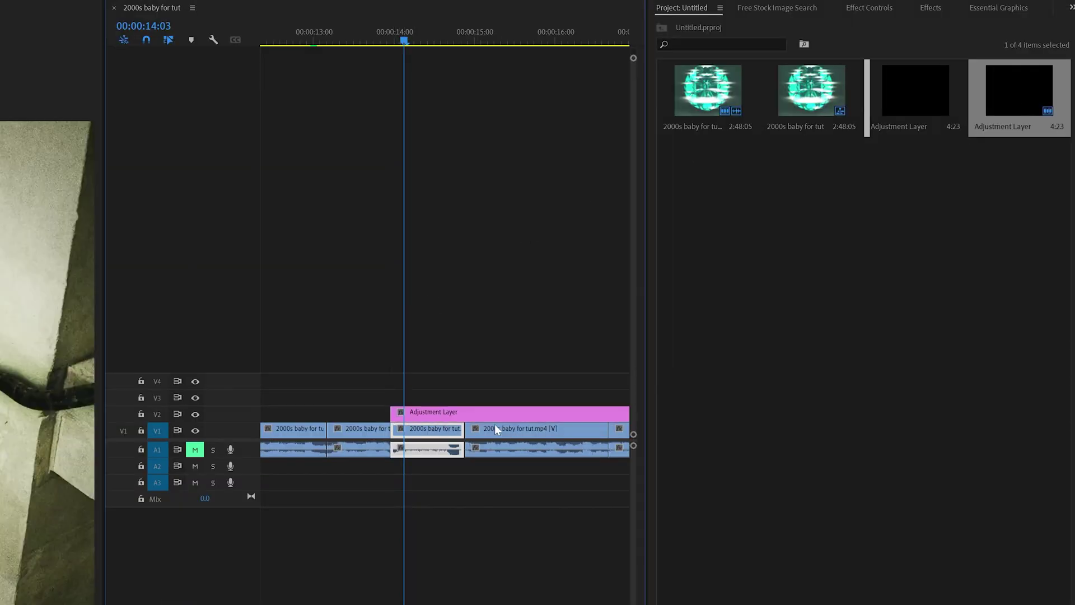
{"action": "key", "text": "c"}
{"action": "left_click", "coordinate": [465, 417]}
{"action": "key", "text": "v"}
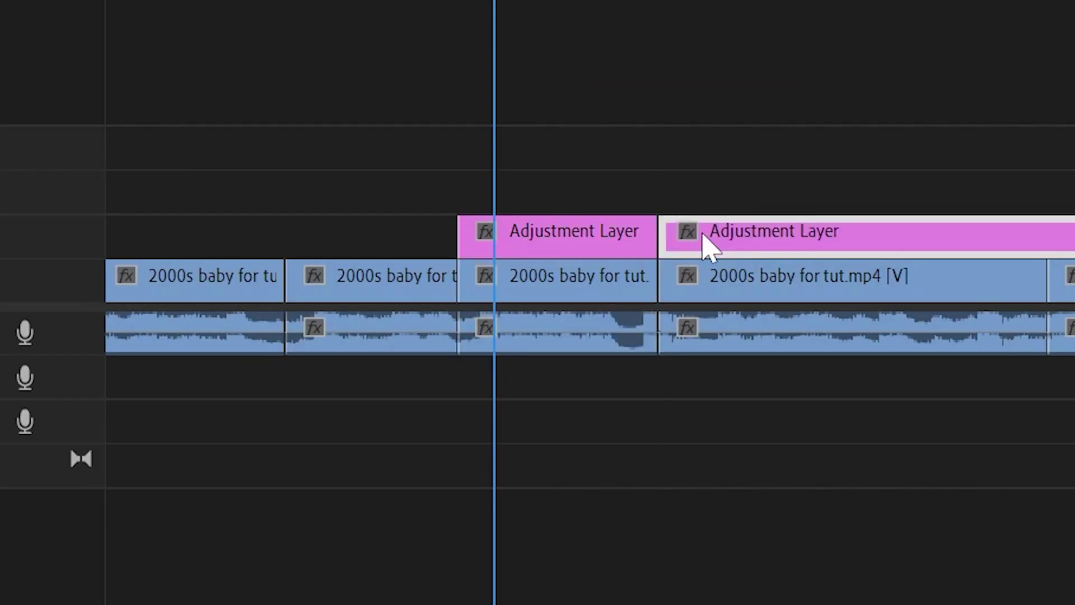
{"action": "key", "text": "Delete"}
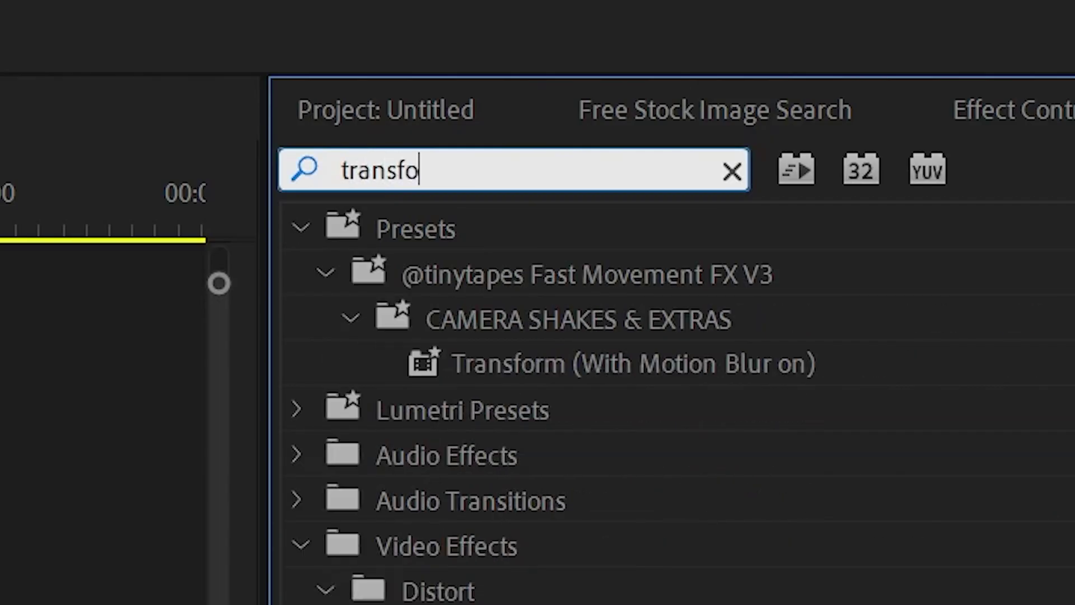
Apply the Distort > Transform effect to the V2 adjustment layer and view it in Effect Controls
{"action": "left_click_drag", "start_coordinate": [710, 160], "coordinate": [548, 223]}
{"action": "left_click_drag", "start_coordinate": [430, 407], "coordinate": [432, 410]}
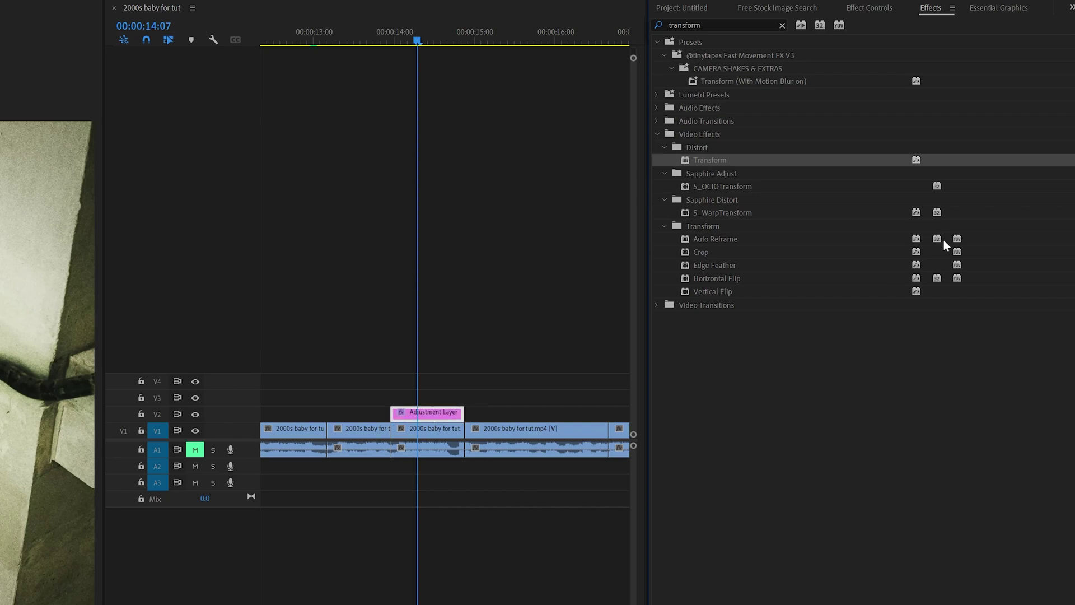
{"action": "left_click", "coordinate": [865, 12]}
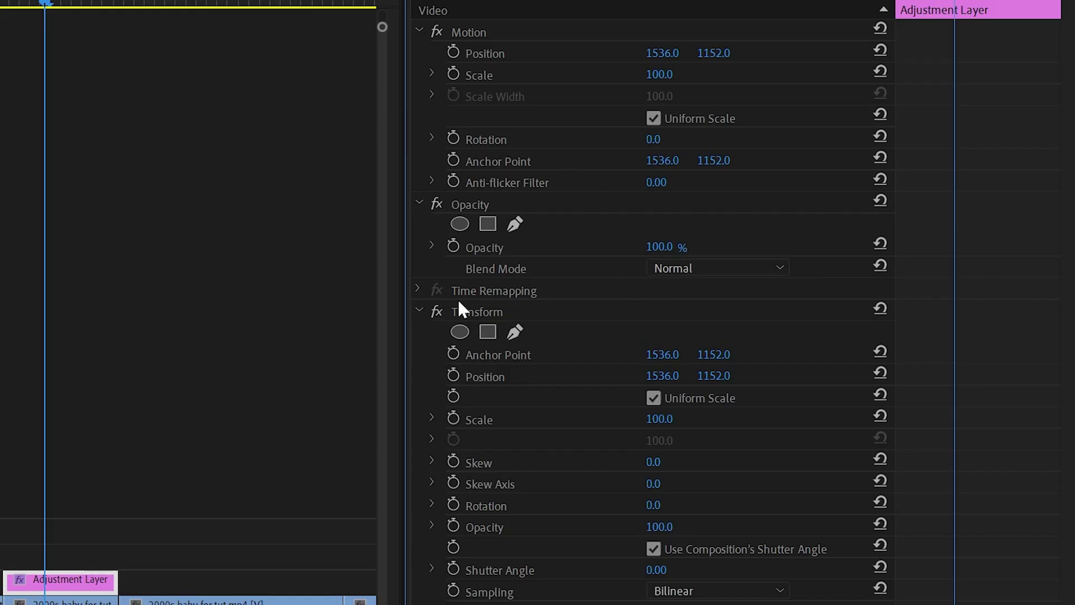
{"action": "left_click", "coordinate": [459, 306]}
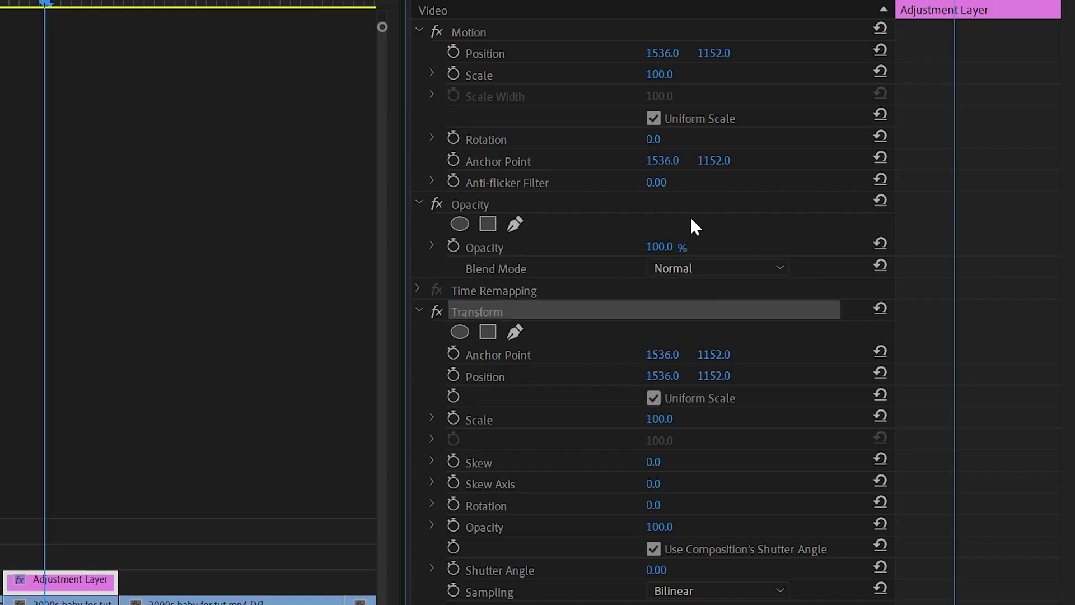
{"action": "left_click", "coordinate": [478, 35]}
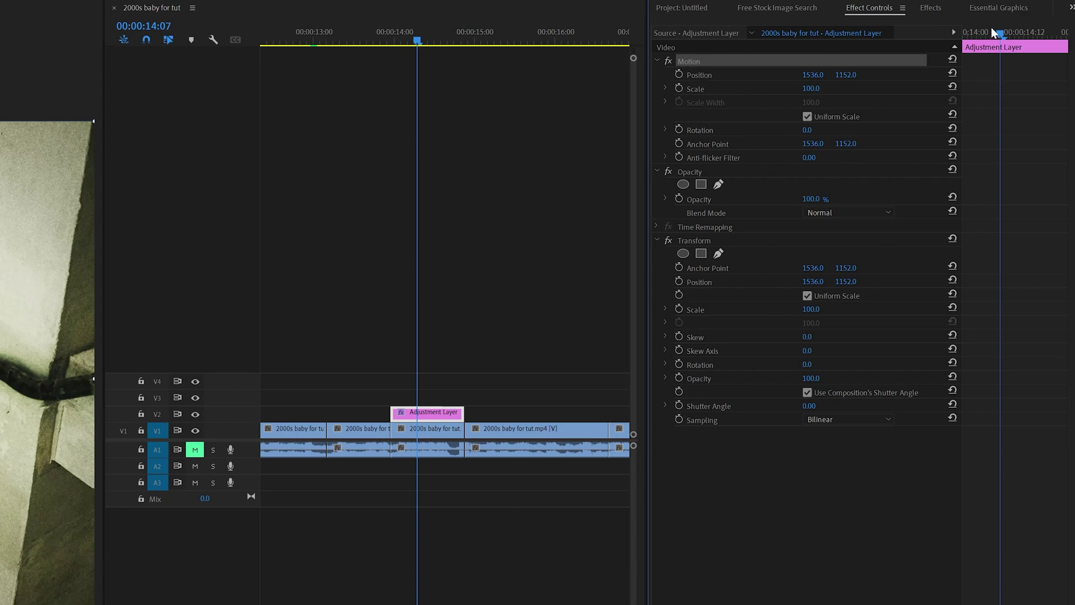
Keyframe Transform Scale from the layer start to 00:00:14:18, disable composition shutter angle, set Shutter Angle 360
{"action": "left_click_drag", "start_coordinate": [990, 29], "coordinate": [903, 50]}
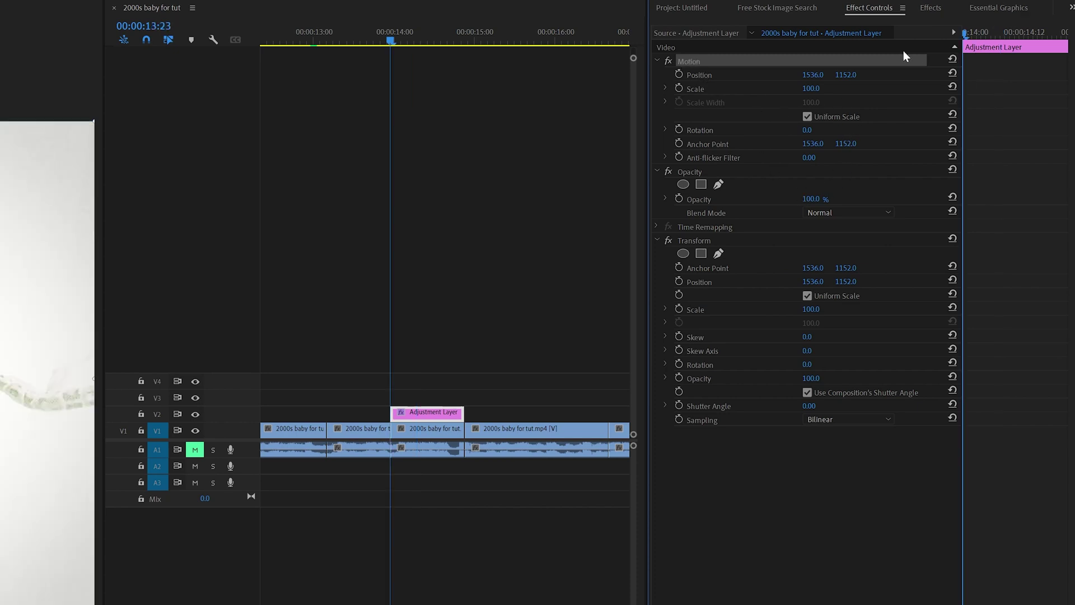
{"action": "left_click", "coordinate": [679, 309]}
{"action": "left_click", "coordinate": [1054, 35]}
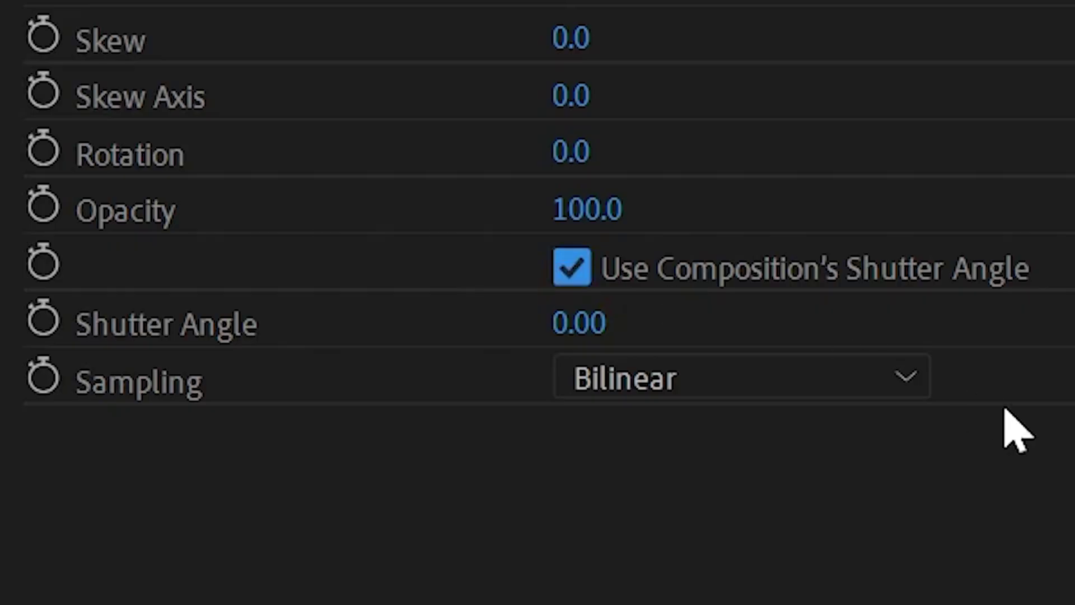
{"action": "left_click", "coordinate": [577, 260]}
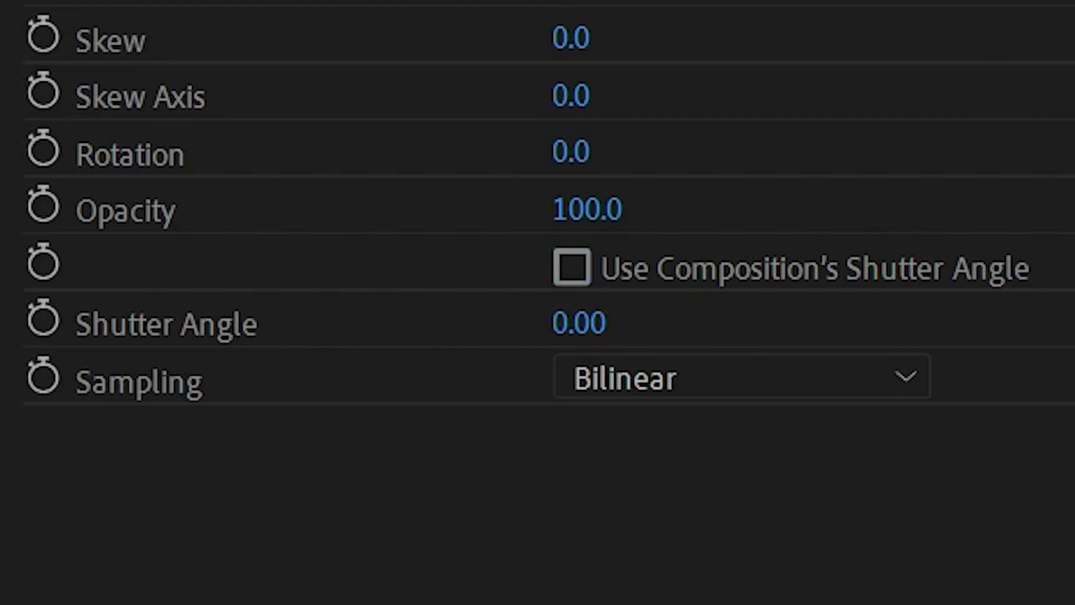
{"action": "left_click_drag", "start_coordinate": [577, 322], "coordinate": [896, 11]}
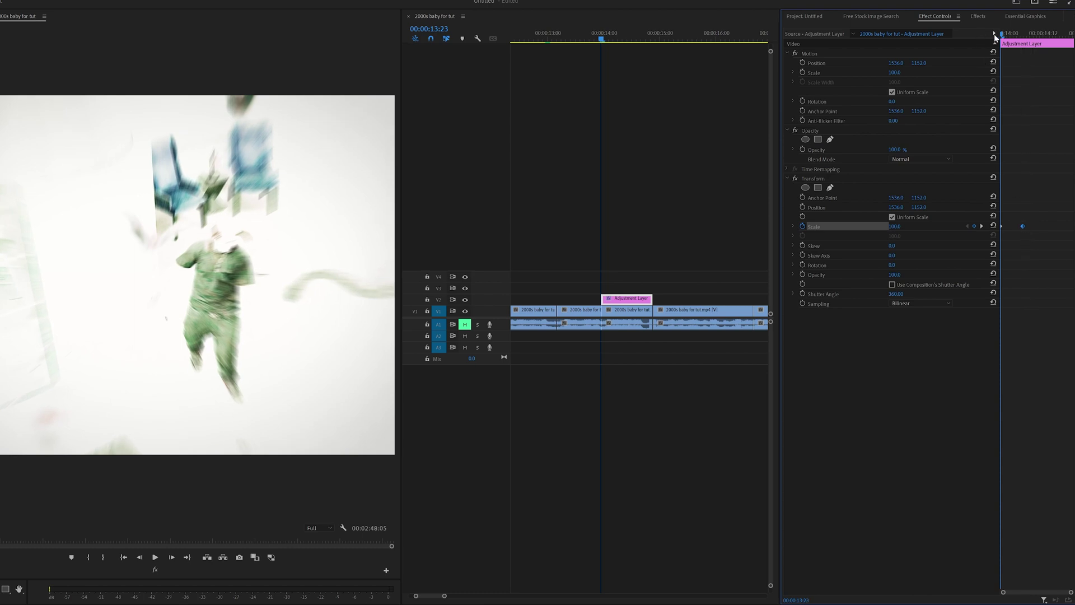
At the 00:00:14:02 Scale keyframe, try Bicubic and Bilinear sampling, then enable Use Composition's Shutter Angle
{"action": "left_click", "coordinate": [1010, 34]}
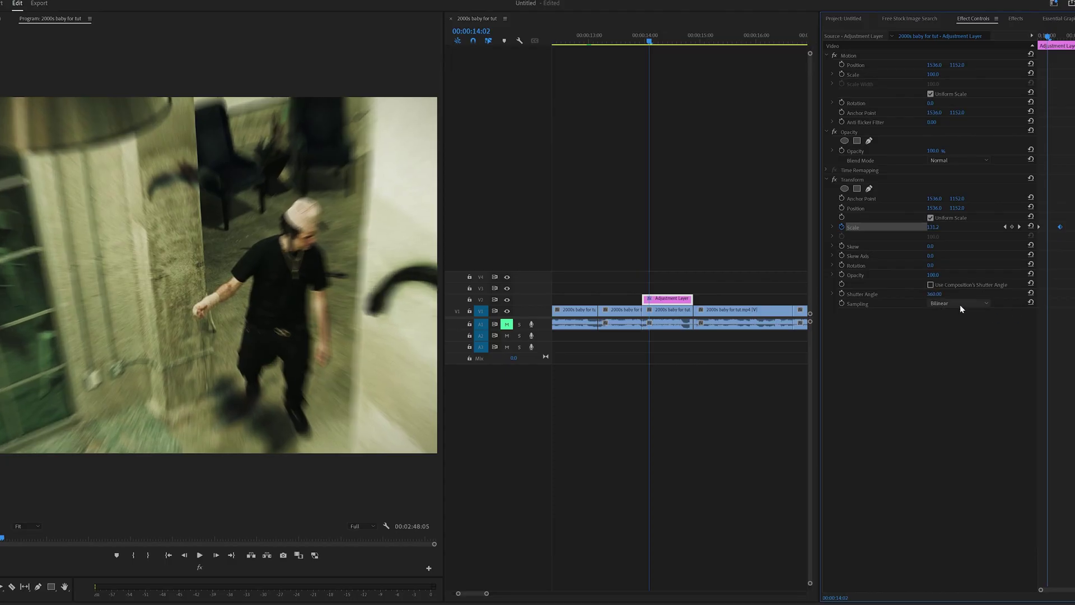
{"action": "left_click", "coordinate": [960, 305]}
{"action": "left_click", "coordinate": [957, 322]}
{"action": "left_click", "coordinate": [954, 304]}
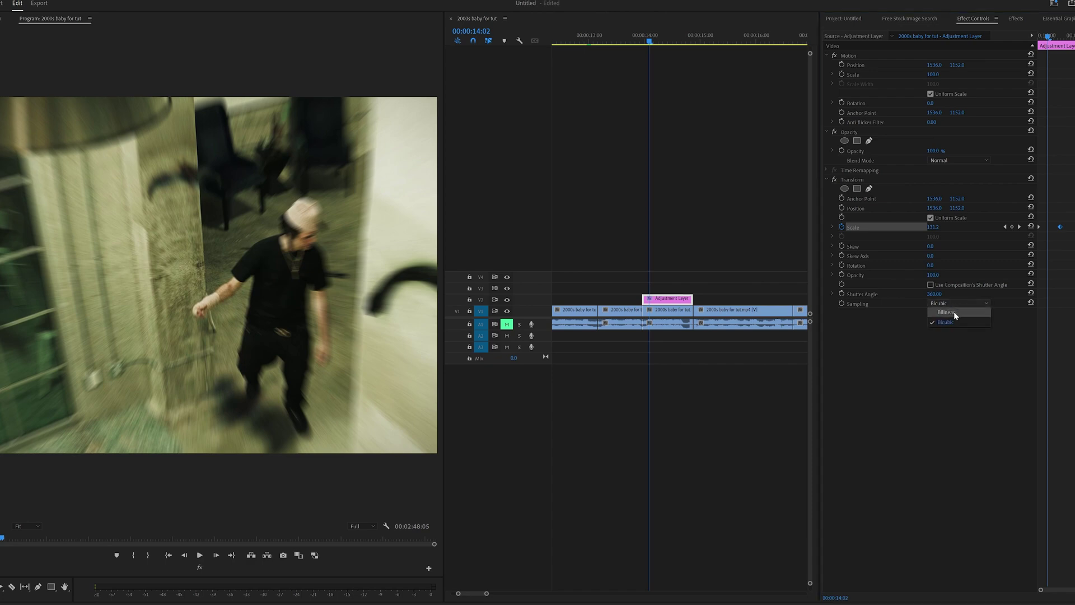
{"action": "left_click", "coordinate": [953, 312]}
{"action": "left_click", "coordinate": [950, 304]}
{"action": "left_click", "coordinate": [947, 321]}
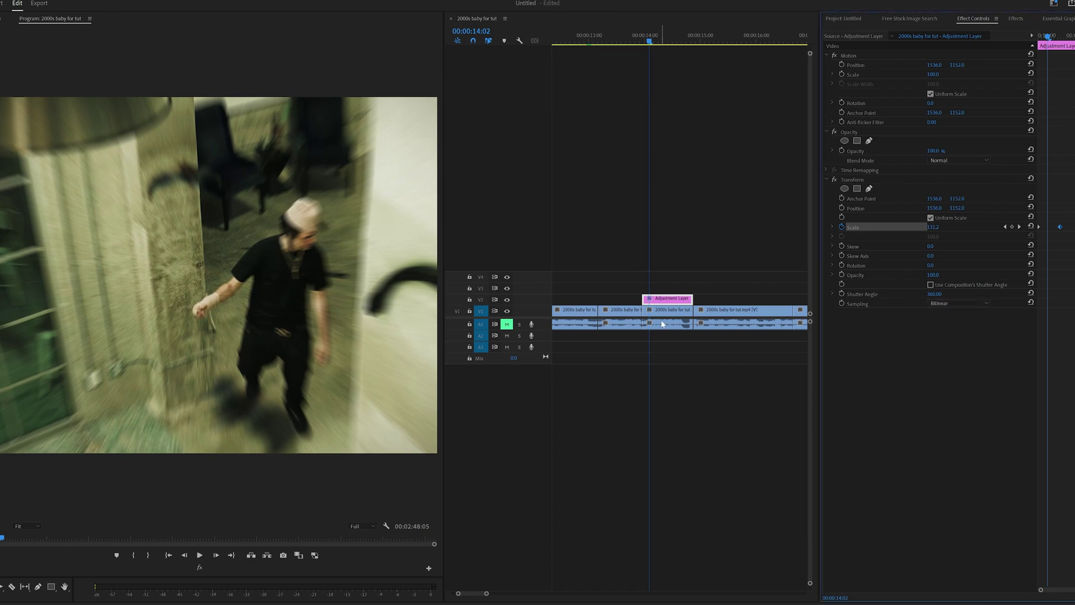
{"action": "left_click", "coordinate": [931, 285]}
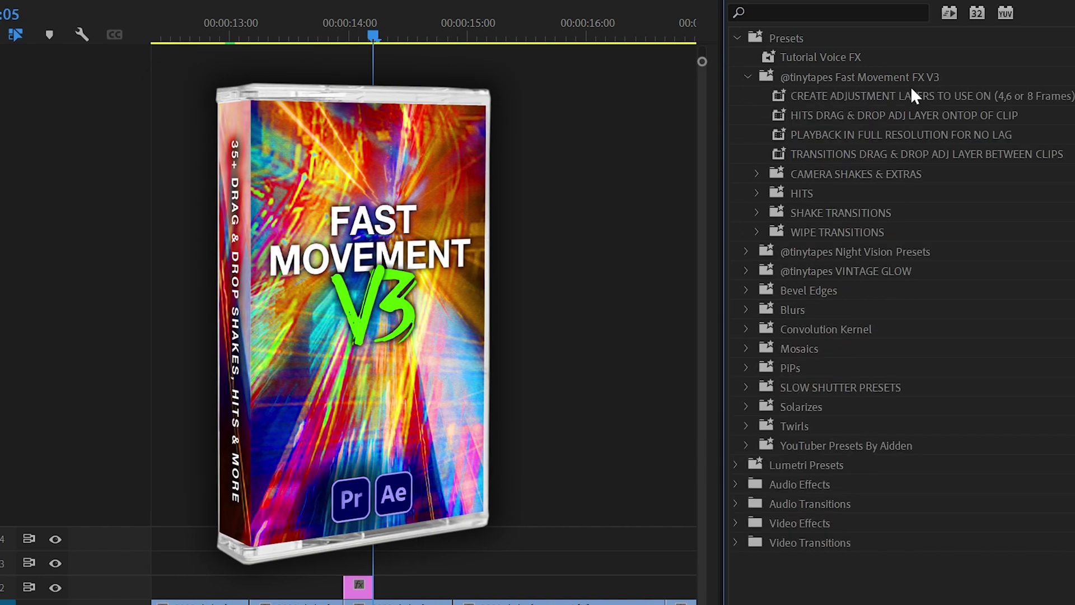
Expand the CAMERA SHAKES & EXTRAS, HITS, SHAKE TRANSITIONS and WIPE TRANSITIONS preset folders
{"action": "left_click", "coordinate": [757, 174]}
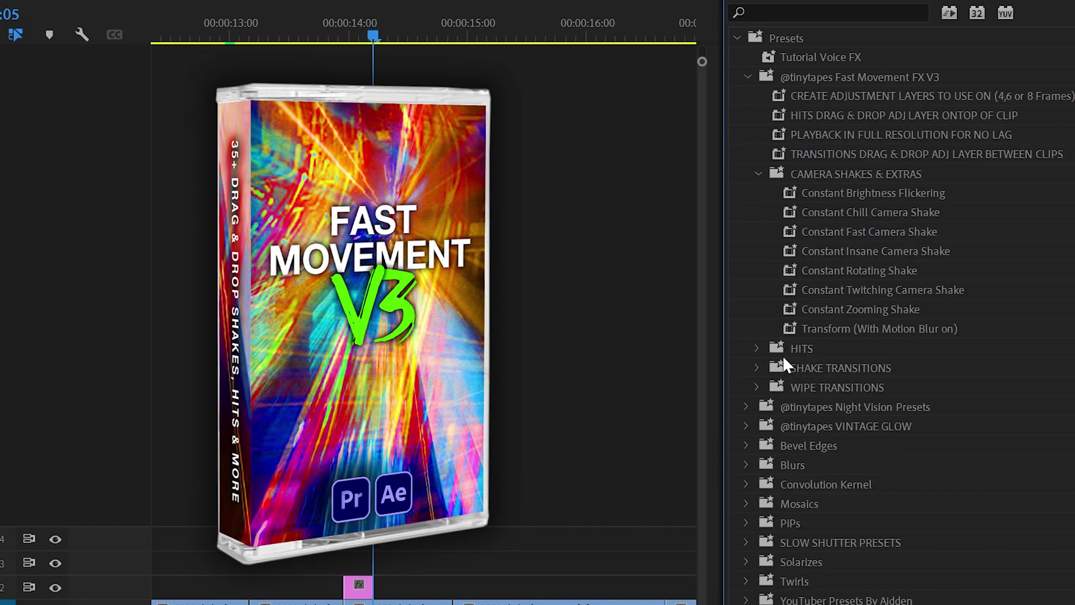
{"action": "left_click", "coordinate": [758, 348]}
{"action": "left_click", "coordinate": [756, 522]}
{"action": "left_click", "coordinate": [757, 542]}
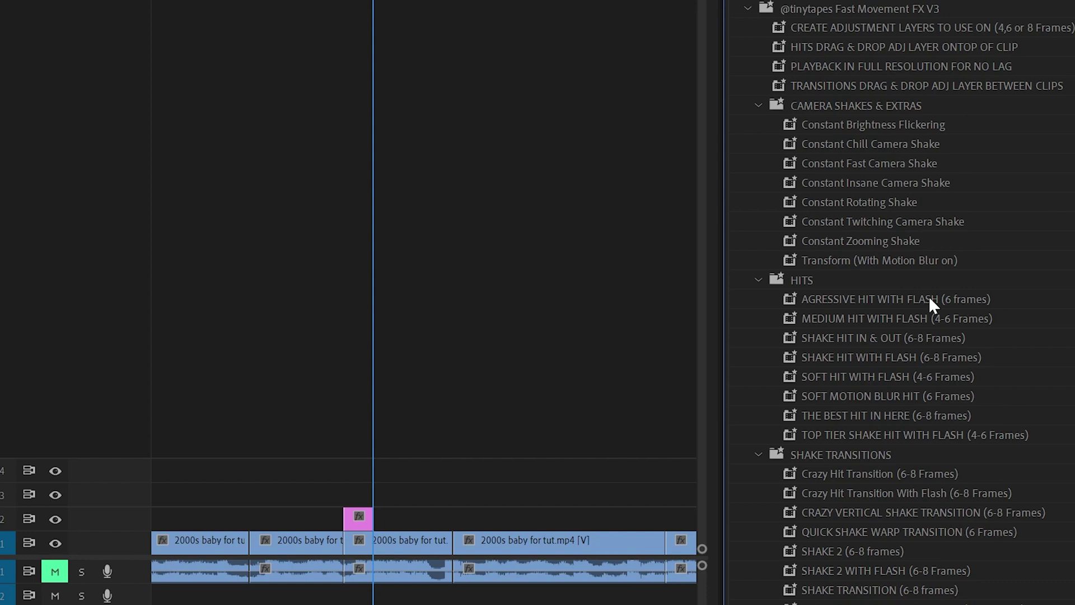
Shift the V2 adjustment clip slightly earlier and duplicate it onto later cuts
{"action": "scroll", "coordinate": [401, 543], "scroll_direction": "up", "scroll_amount": 2}
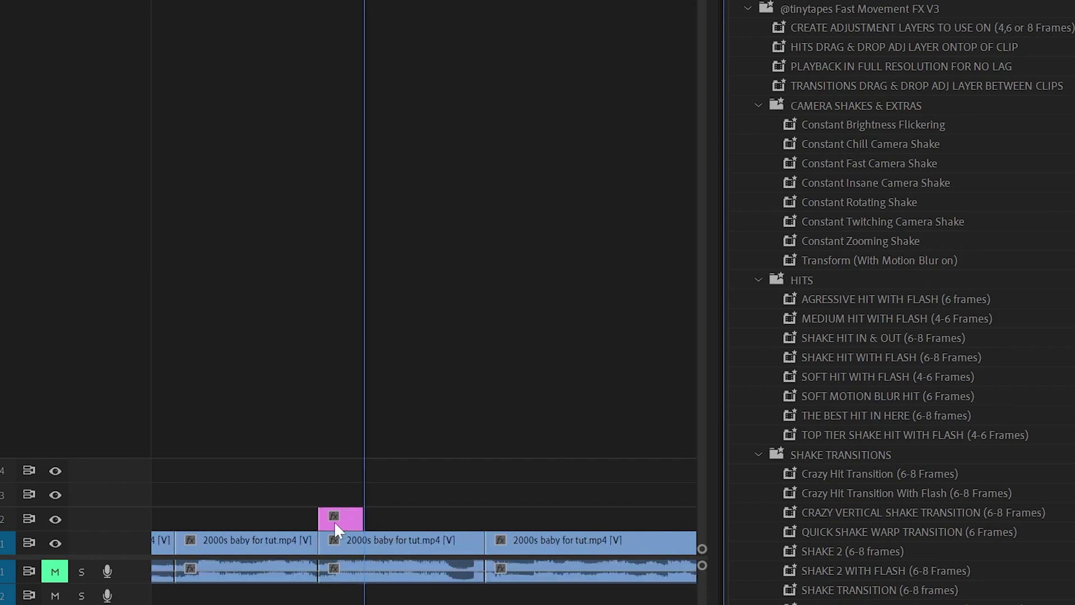
{"action": "left_click_drag", "start_coordinate": [335, 526], "coordinate": [229, 523]}
{"action": "scroll", "coordinate": [431, 504], "scroll_direction": "down", "scroll_amount": 1}
{"action": "scroll", "coordinate": [382, 521], "scroll_direction": "down", "scroll_amount": 1}
{"action": "left_click_drag", "start_coordinate": [372, 521], "coordinate": [520, 516]}
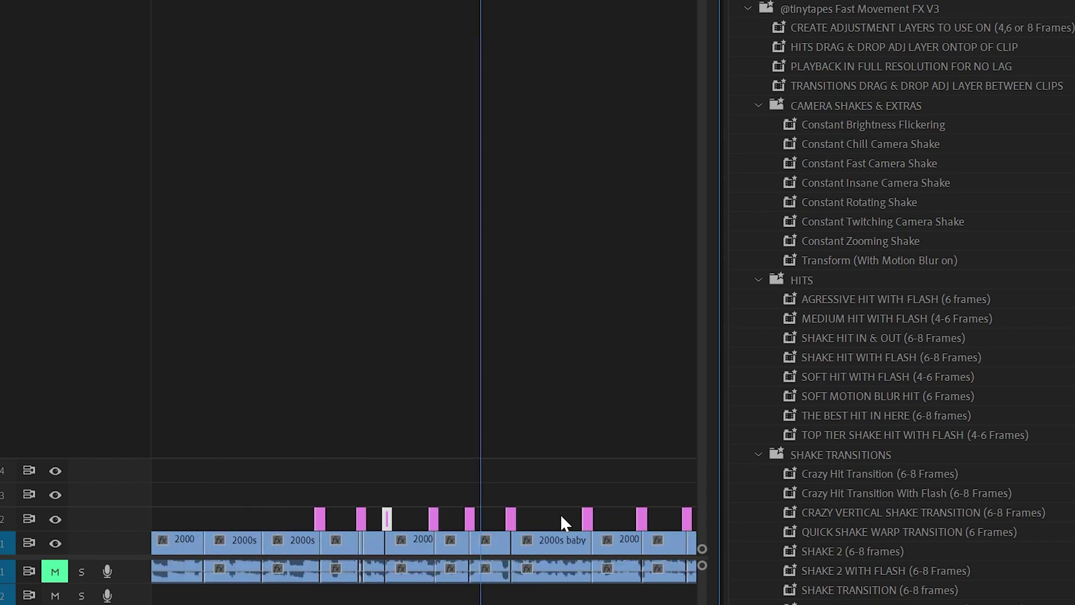
{"action": "scroll", "coordinate": [560, 521], "scroll_direction": "down", "scroll_amount": 3}
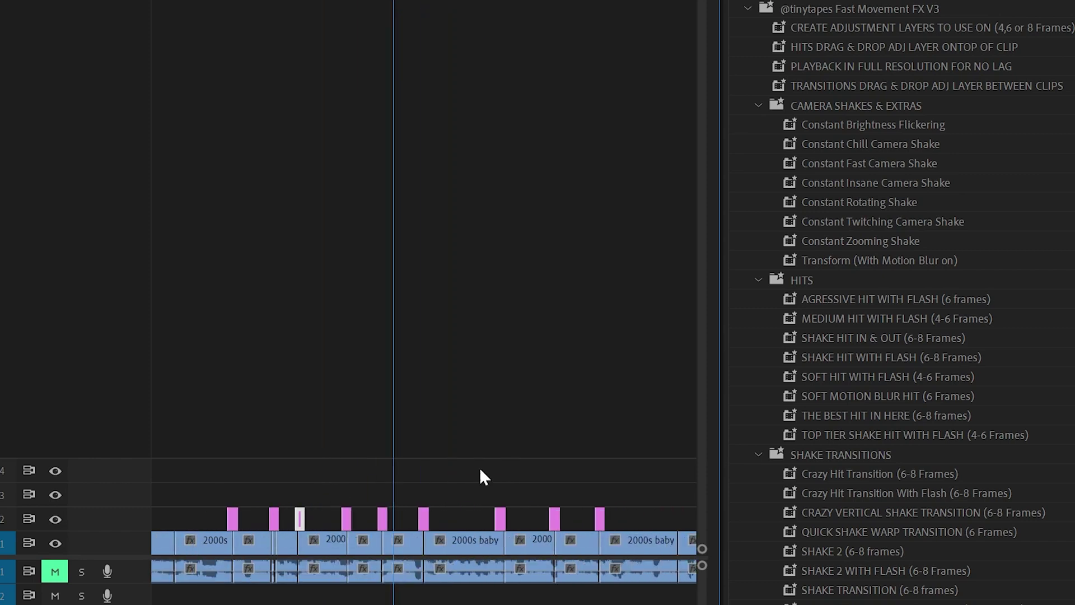
Apply the AGRESSIVE HIT WITH FLASH and CRAZY WIPE UP presets to V2 adjustment clips
{"action": "left_click", "coordinate": [896, 337]}
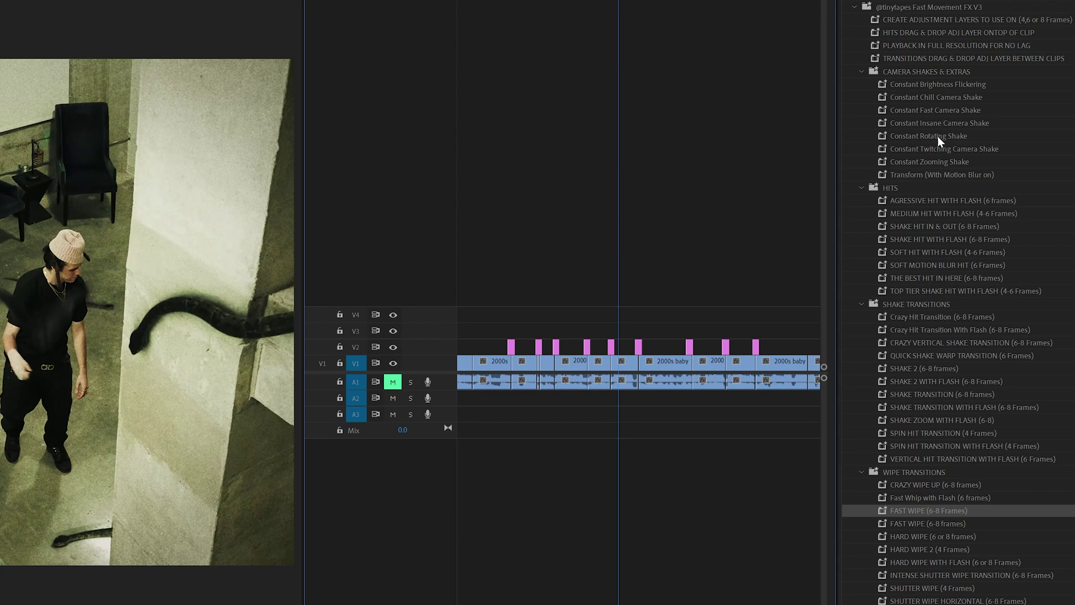
{"action": "left_click_drag", "start_coordinate": [940, 200], "coordinate": [781, 210]}
{"action": "left_click", "coordinate": [916, 316]}
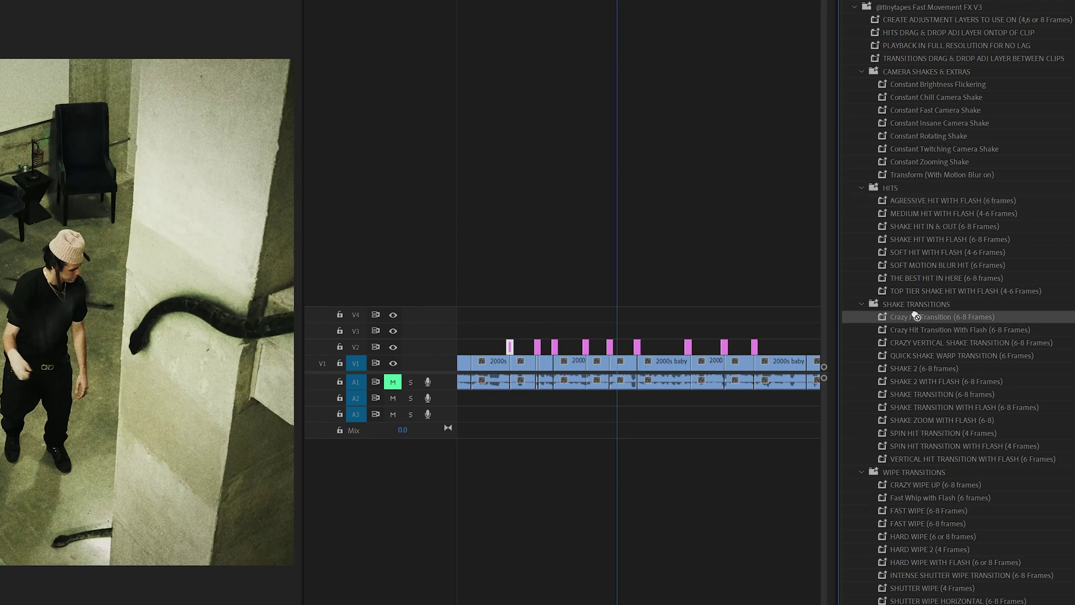
{"action": "left_click_drag", "start_coordinate": [933, 489], "coordinate": [583, 350]}
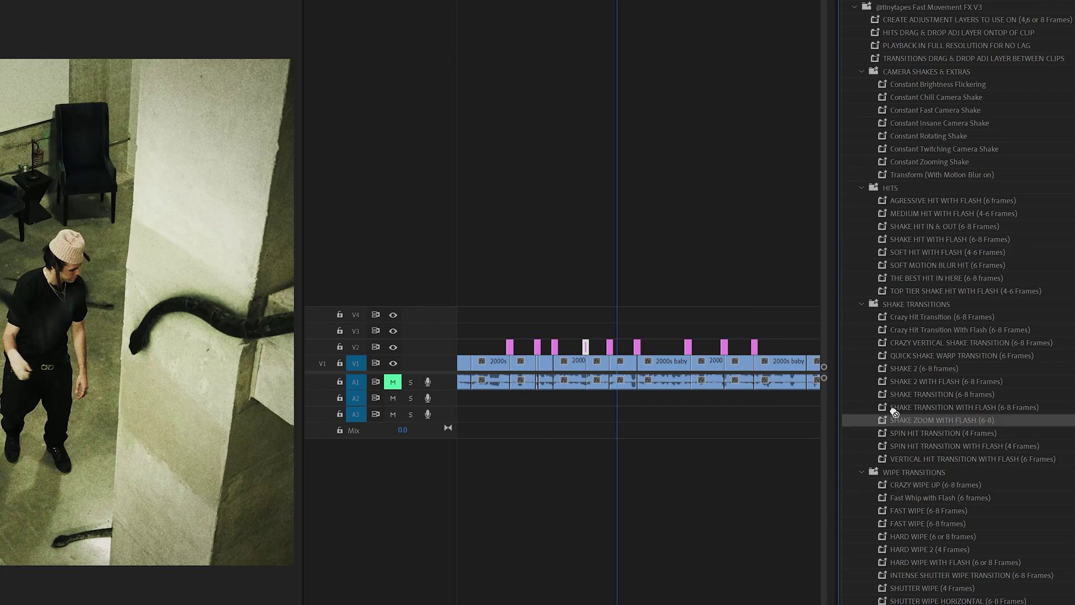
Apply THE BEST HIT IN HERE and HARD WIPE WITH FLASH to more clips, then select all V2 adjustment clips
{"action": "left_click_drag", "start_coordinate": [943, 278], "coordinate": [687, 347]}
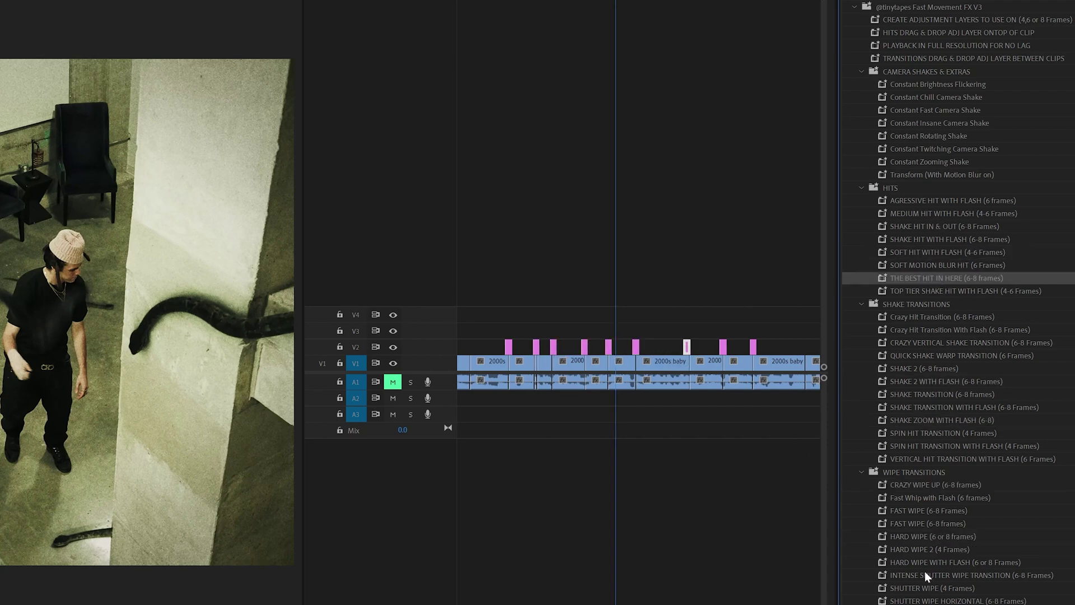
{"action": "left_click_drag", "start_coordinate": [927, 563], "coordinate": [928, 344]}
{"action": "left_click", "coordinate": [944, 459]}
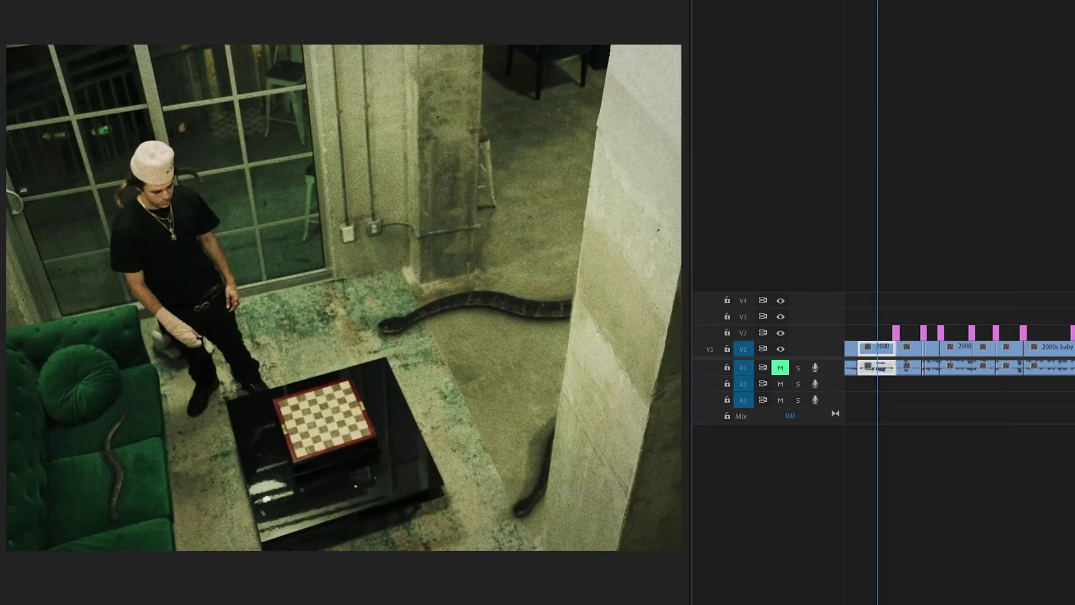
{"action": "left_click_drag", "start_coordinate": [1072, 295], "coordinate": [892, 339]}
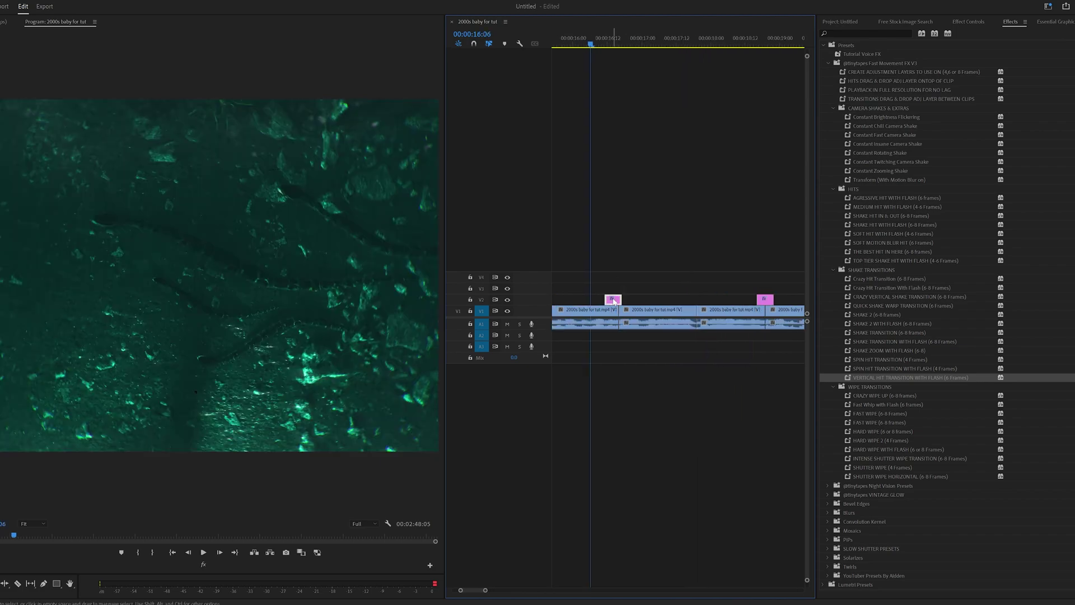
Play back the edit around 00:00:17, then compare the AGRESSIVE, MEDIUM and SHAKE HIT WITH FLASH presets
{"action": "left_click_drag", "start_coordinate": [618, 46], "coordinate": [683, 69]}
{"action": "key", "text": "space"}
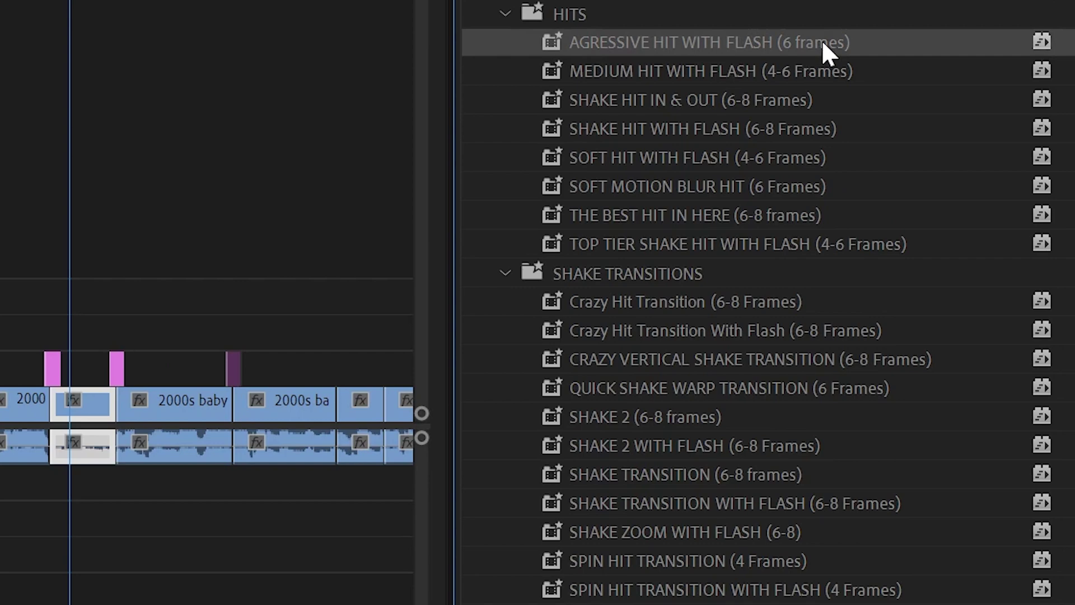
{"action": "left_click", "coordinate": [823, 69]}
{"action": "left_click", "coordinate": [820, 45]}
{"action": "left_click", "coordinate": [818, 72]}
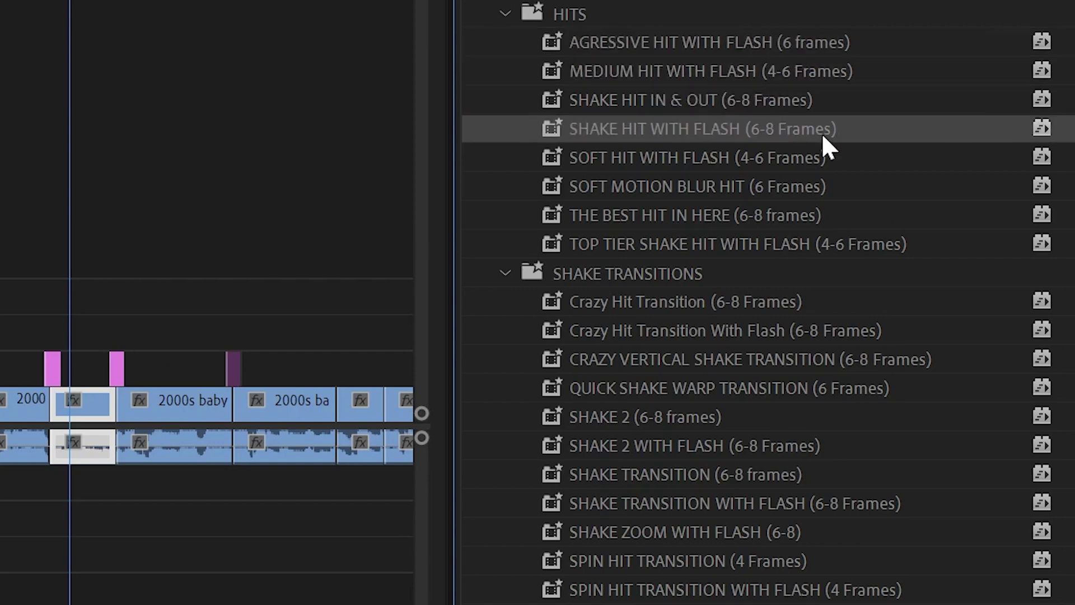